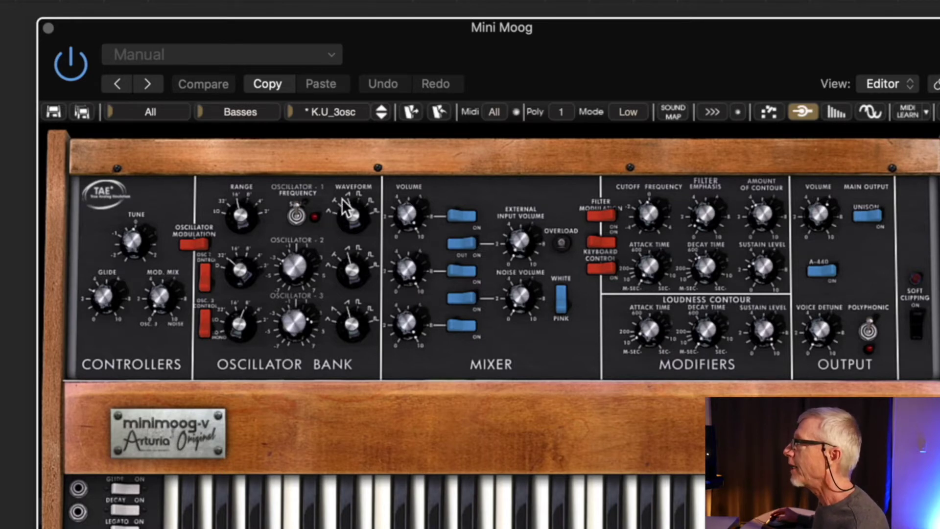
Turn down the filter contour's attack time, set its decay time to 0.00 ms and adjust its sustain level.
mouse_move(350, 205)
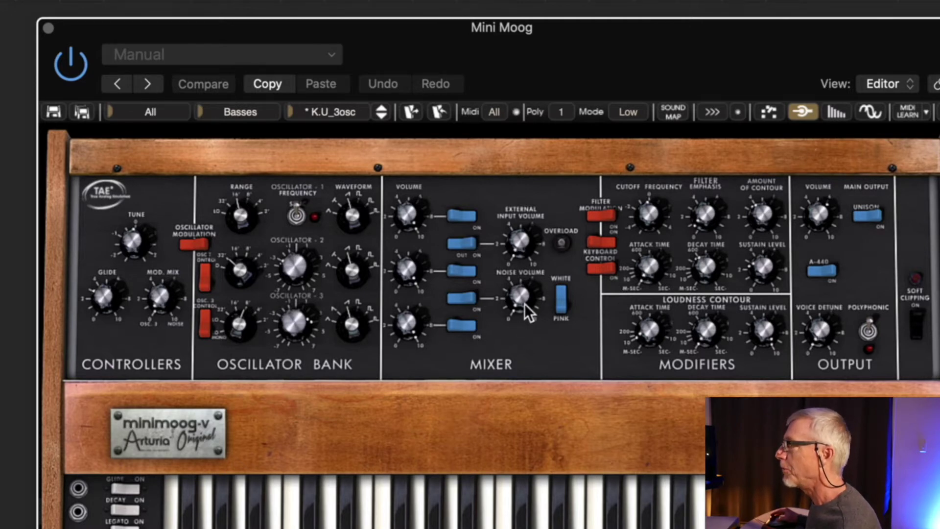
mouse_move(524, 305)
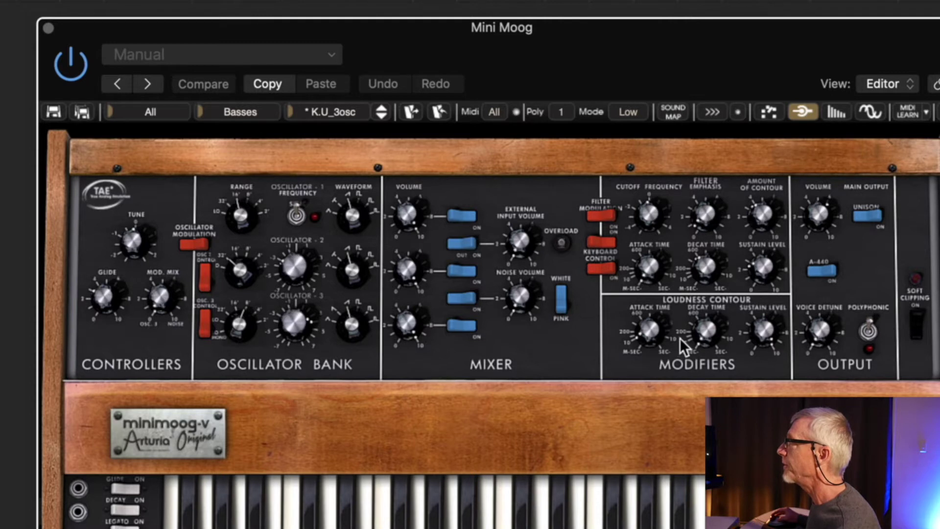
mouse_move(647, 226)
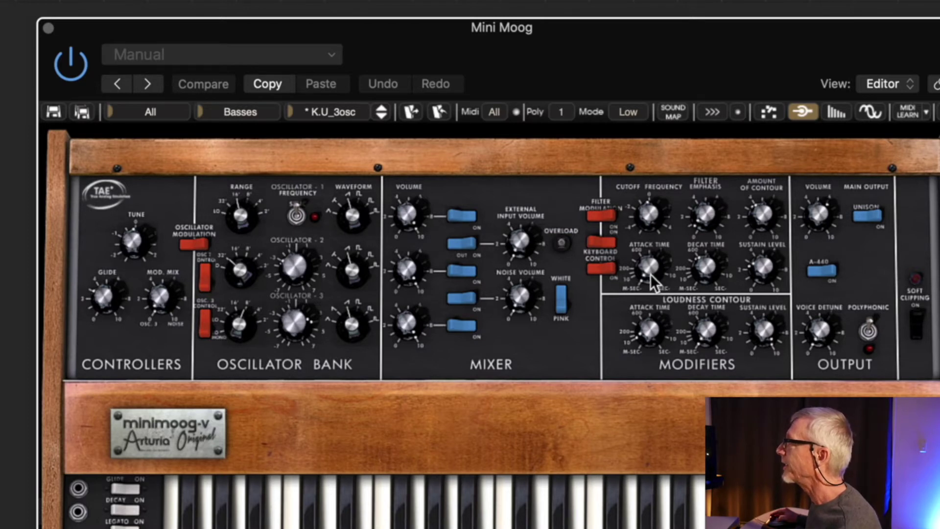
mouse_move(654, 277)
drag(654, 277, 659, 333)
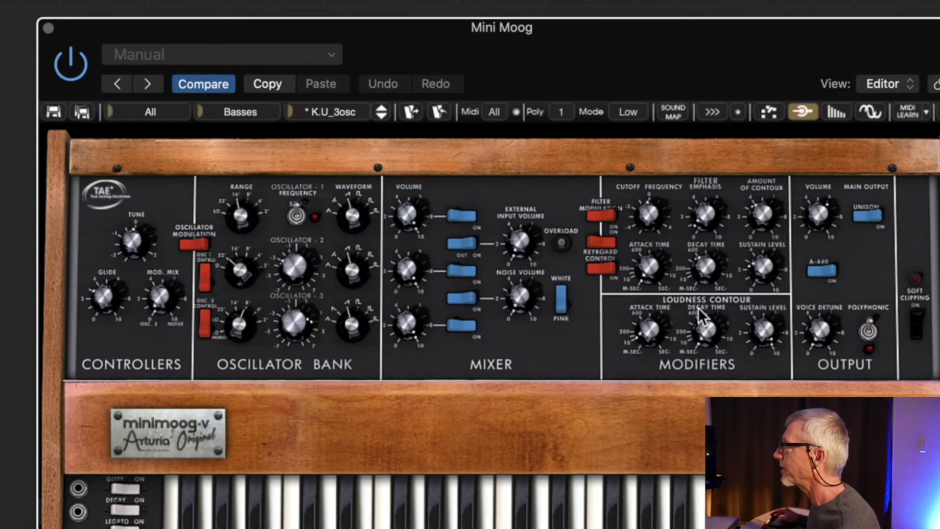
mouse_move(708, 281)
drag(708, 280, 716, 330)
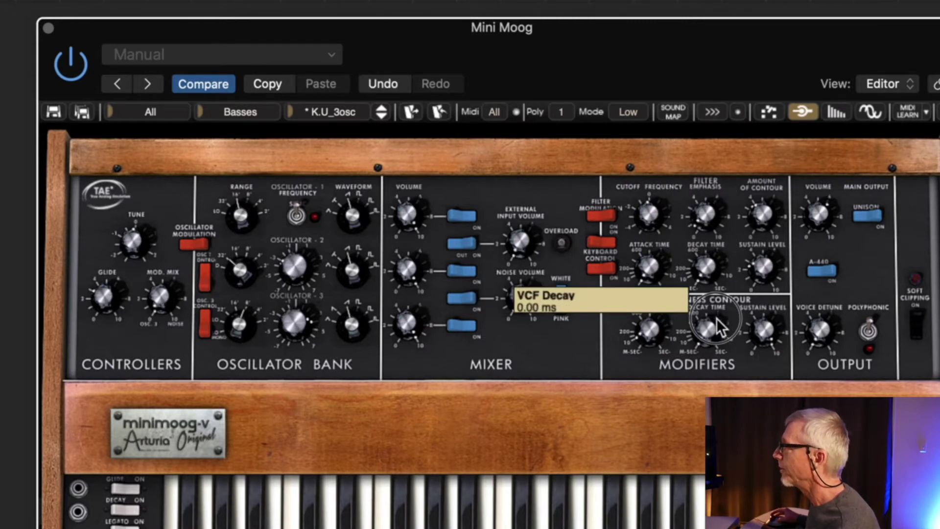
mouse_move(767, 288)
mouse_down()
mouse_move(768, 216)
mouse_move(771, 277)
mouse_up()
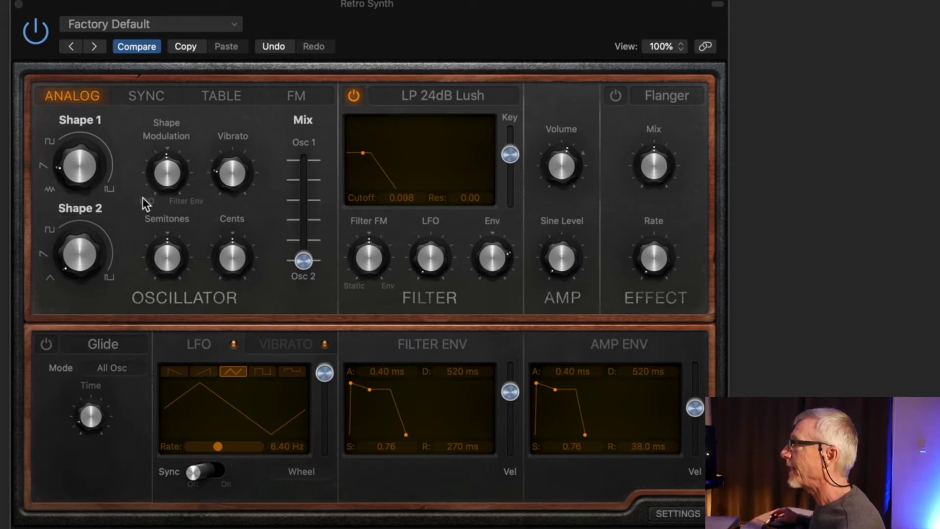
Sweep the Retro Synth low-pass filter cutoff up and back down, settling at about 0.284.
mouse_move(218, 167)
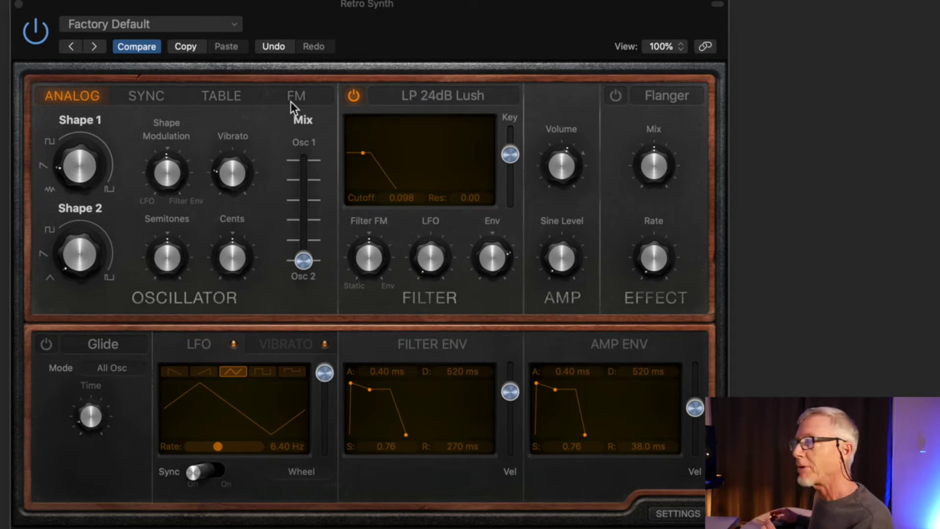
mouse_move(275, 122)
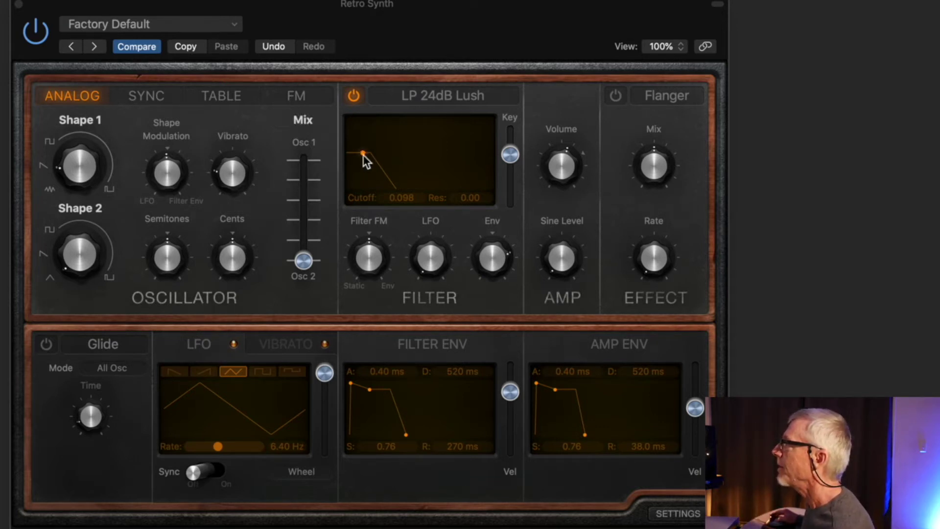
drag(363, 155, 368, 157)
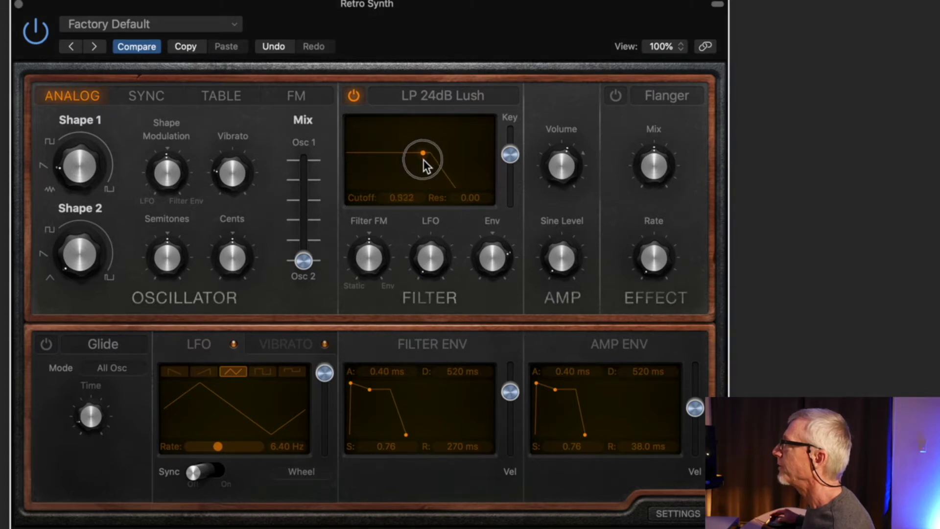
mouse_move(462, 156)
mouse_down()
mouse_move(368, 163)
mouse_move(450, 157)
mouse_up()
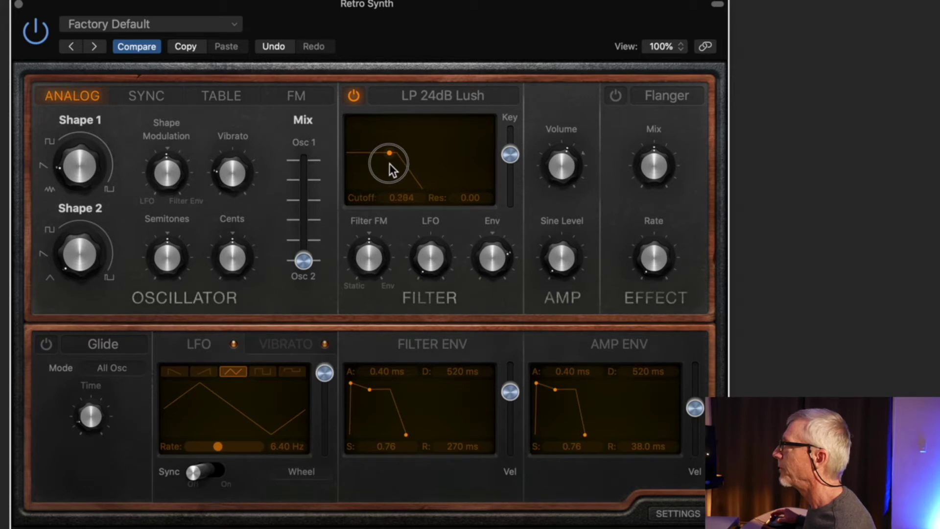
Set the second oscillator's shape to sawtooth, keeping the mix fully on Osc 2.
click(76, 263)
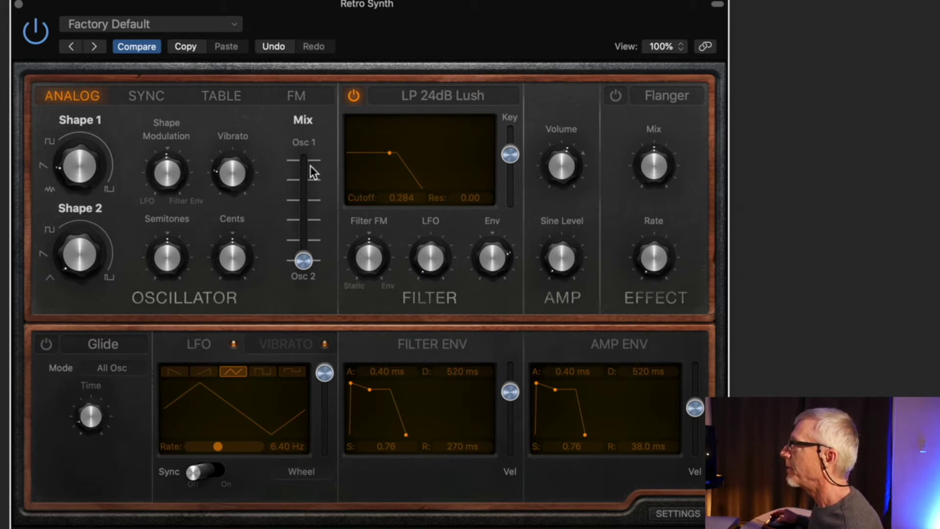
drag(304, 258, 306, 286)
click(84, 254)
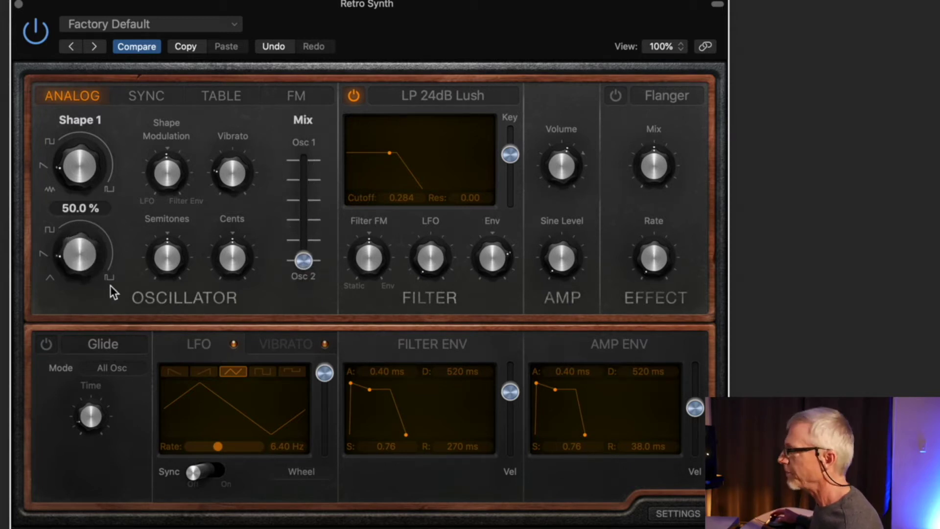
Open the filter to a cutoff of about 0.762 with resonance 0.06, and return Shape 2 to triangle.
drag(390, 154, 454, 159)
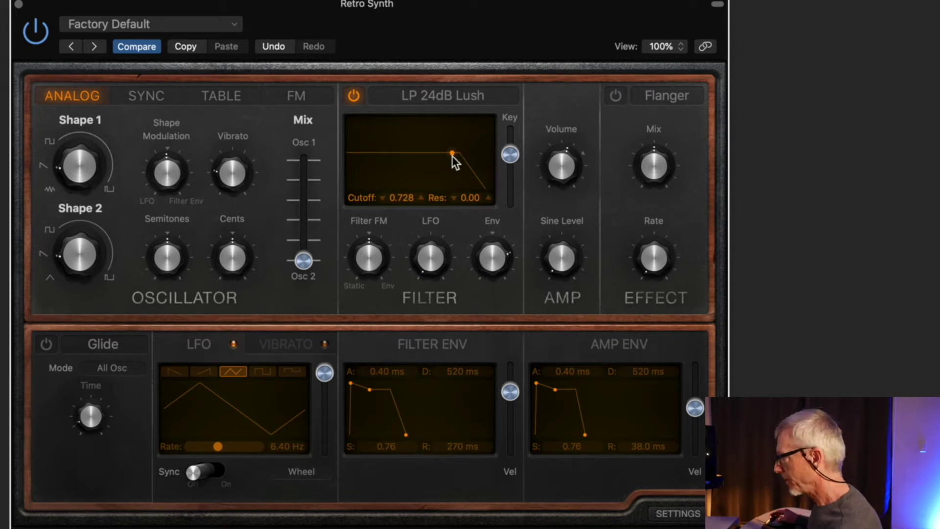
click(451, 156)
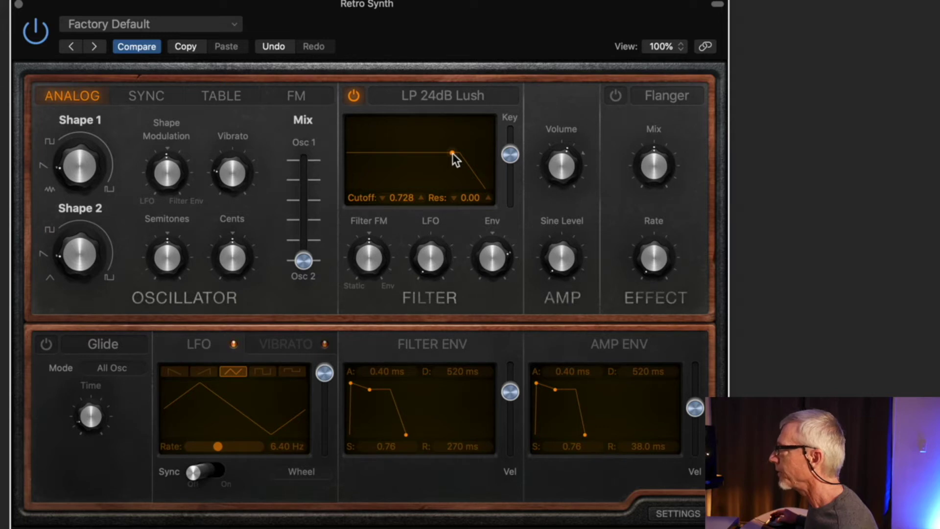
mouse_move(454, 154)
mouse_down()
mouse_move(380, 163)
mouse_move(457, 150)
mouse_up()
mouse_move(95, 248)
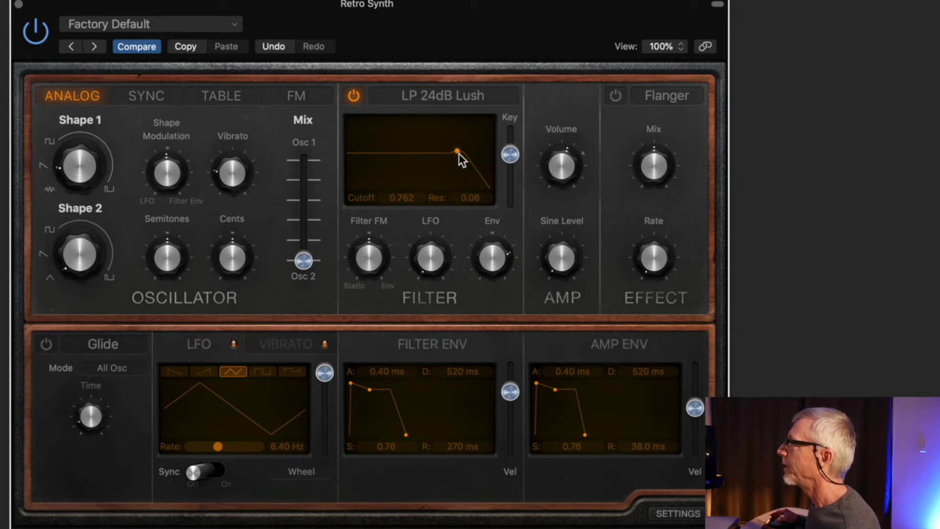
Lower the filter cutoff to about 0.268 with resonance 0.00, and keep LP 24dB Lush as the filter type.
drag(456, 154, 388, 166)
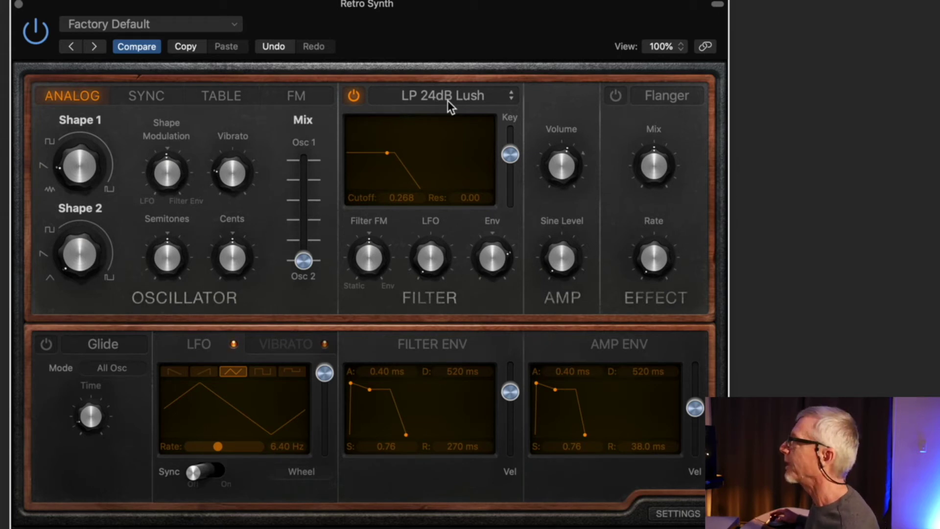
click(509, 97)
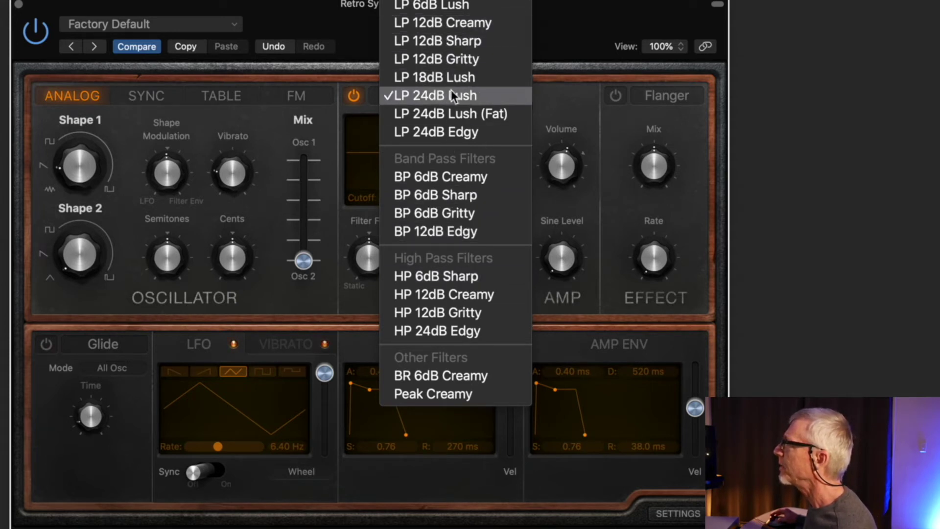
click(486, 97)
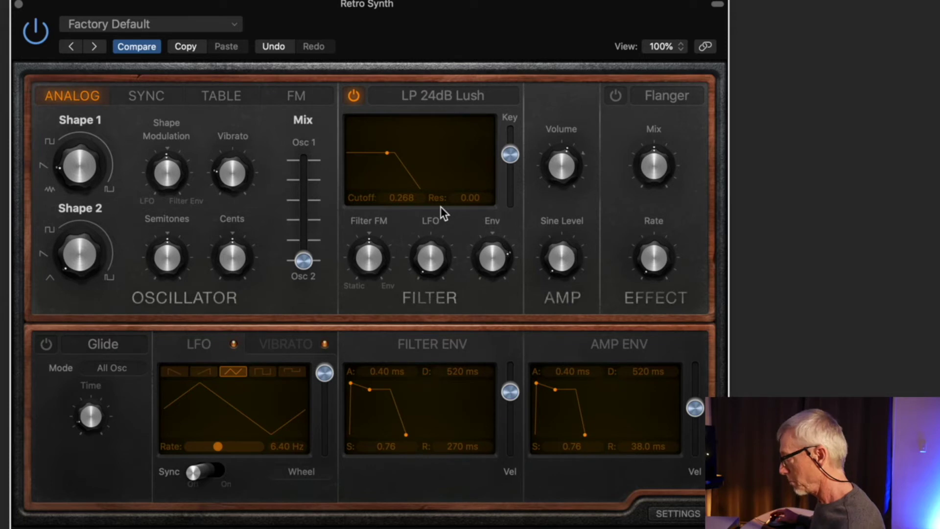
Raise the filter cutoff to about 0.598 and set the second oscillator's shape to sawtooth.
drag(389, 154, 430, 157)
mouse_move(90, 257)
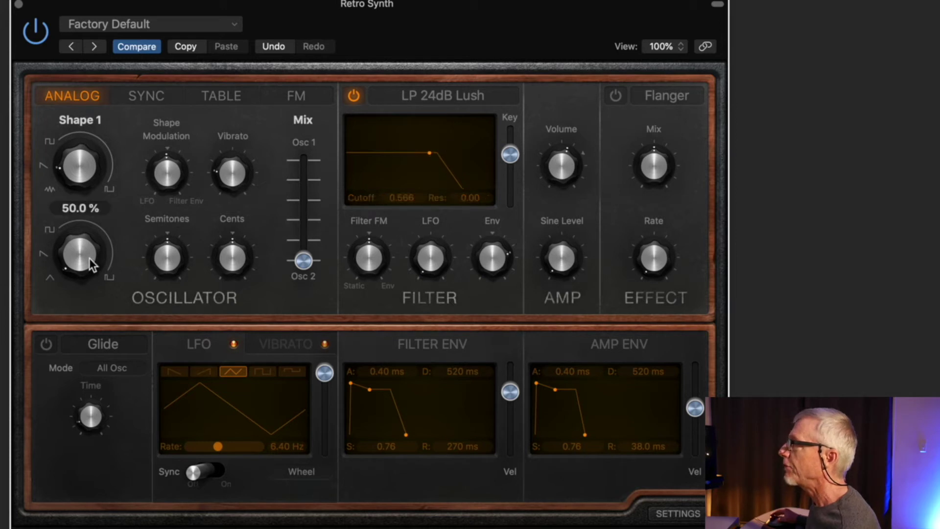
mouse_move(109, 258)
mouse_down()
mouse_move(80, 258)
mouse_move(76, 248)
mouse_move(116, 243)
mouse_up()
mouse_move(427, 154)
mouse_down()
mouse_move(410, 156)
mouse_move(433, 154)
mouse_up()
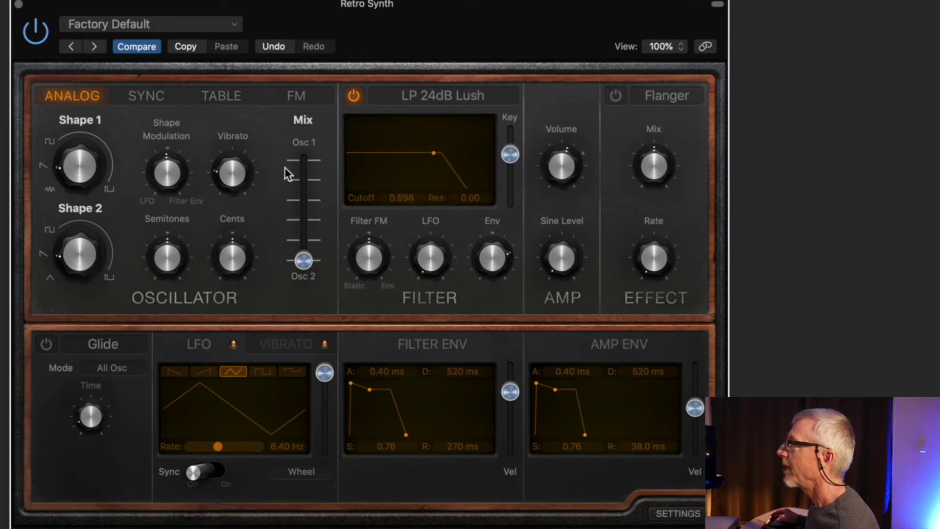
Blend both oscillators with the mix at 0.43 and tune the second oscillator down 12 semitones.
drag(301, 266, 309, 207)
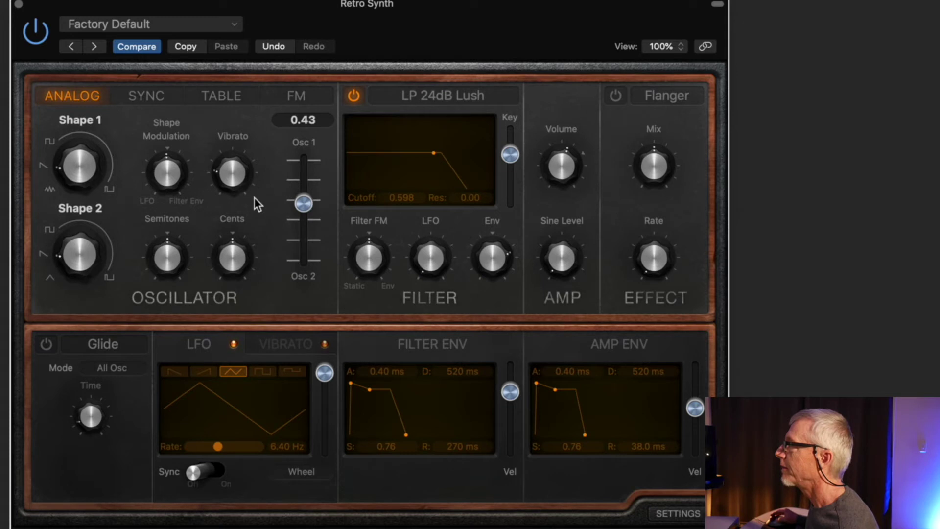
mouse_move(151, 172)
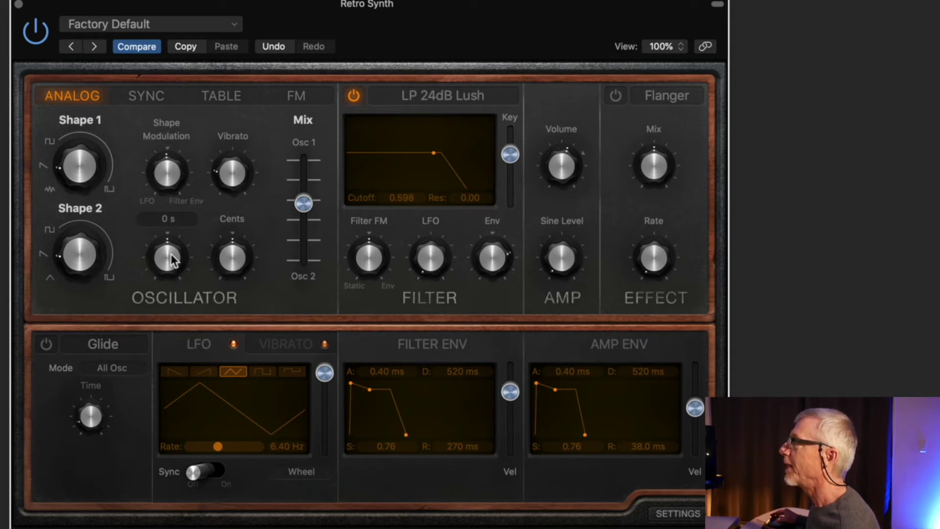
drag(171, 259, 172, 283)
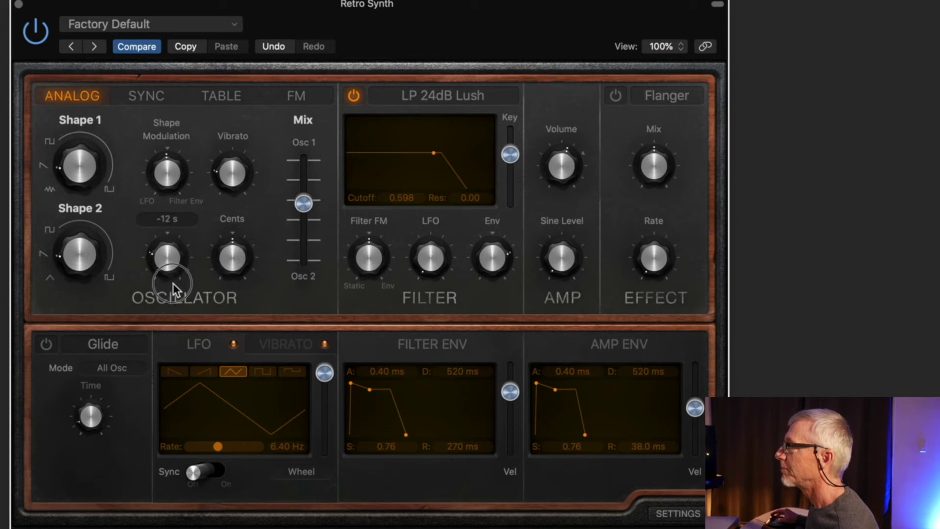
Detune the second oscillator slightly upward in cents and lower the filter cutoff to about 0.510.
mouse_move(236, 263)
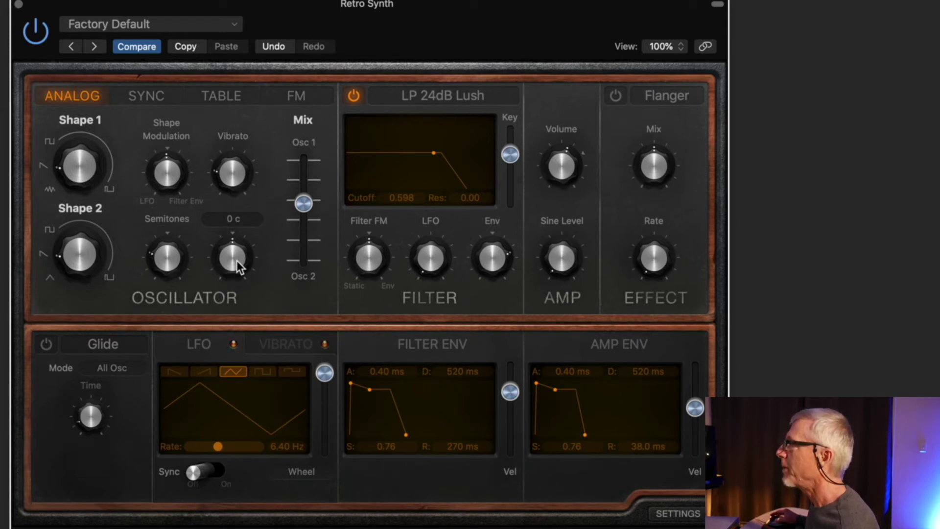
click(237, 264)
drag(236, 261, 236, 256)
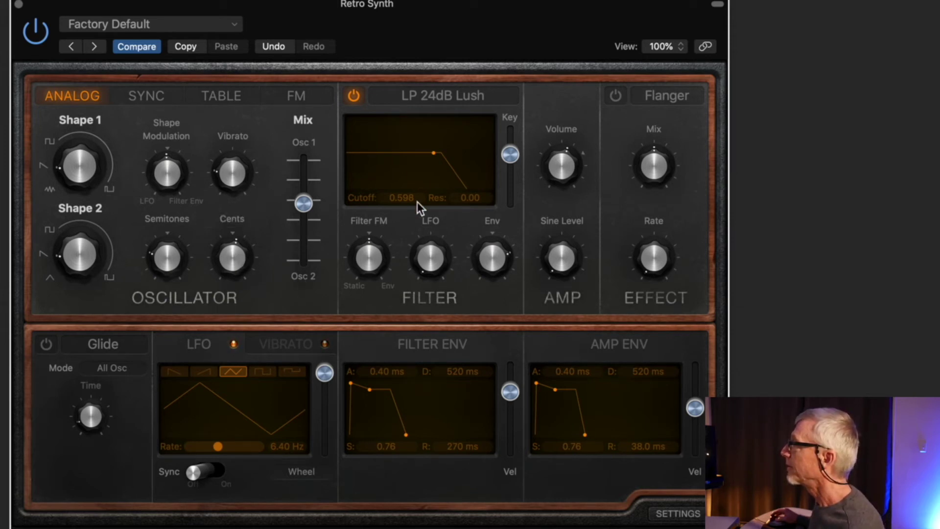
drag(434, 152, 421, 157)
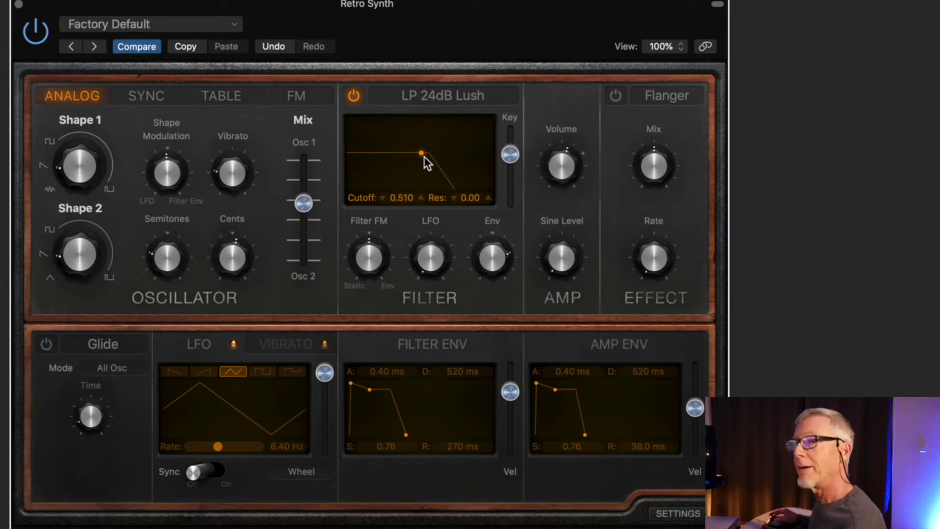
Try the filter's Key tracking at its minimum, and raise it back to roughly its original level.
click(511, 156)
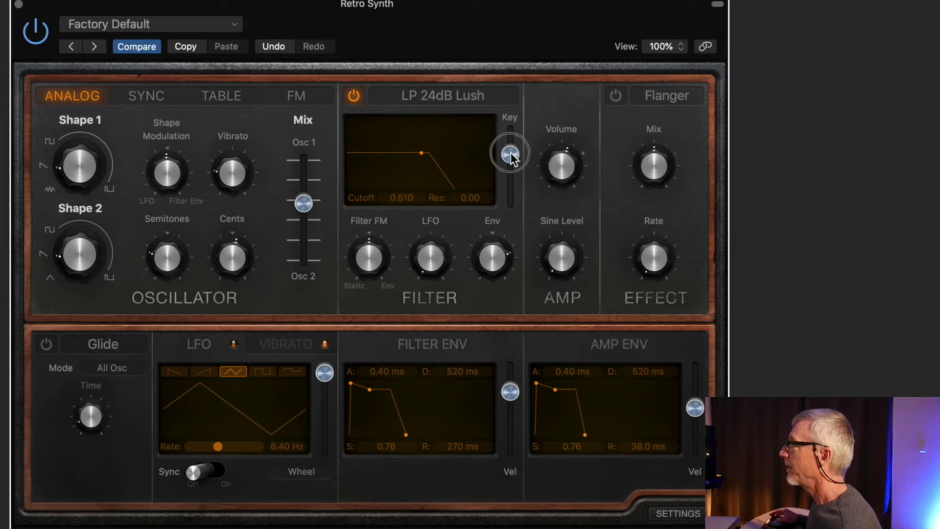
drag(512, 158, 517, 216)
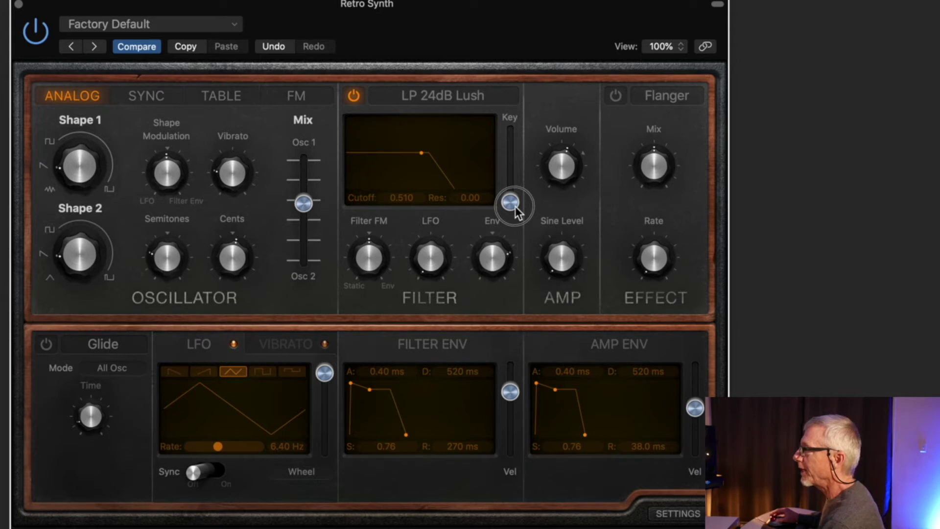
drag(515, 202, 513, 161)
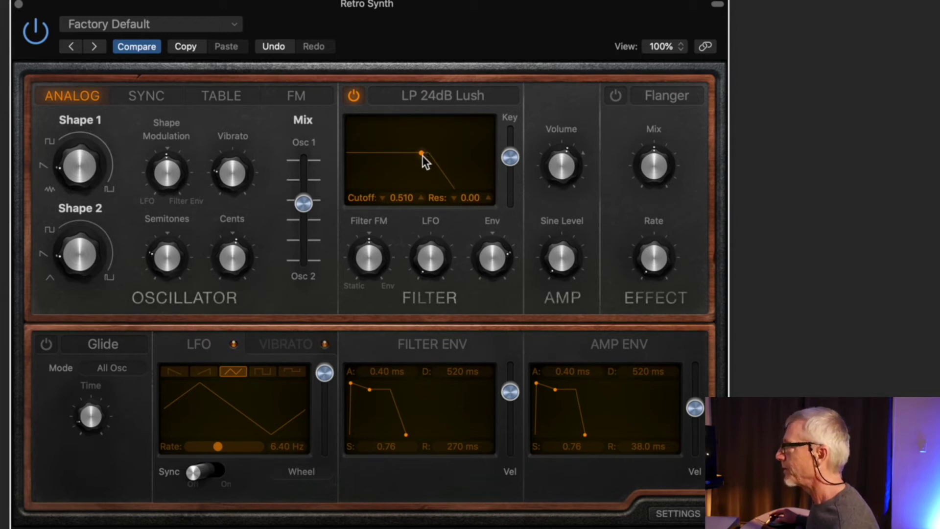
Try filter resonance up to about 0.48, settling on a cutoff of about 0.498 and resonance of 0.16.
drag(421, 156, 424, 143)
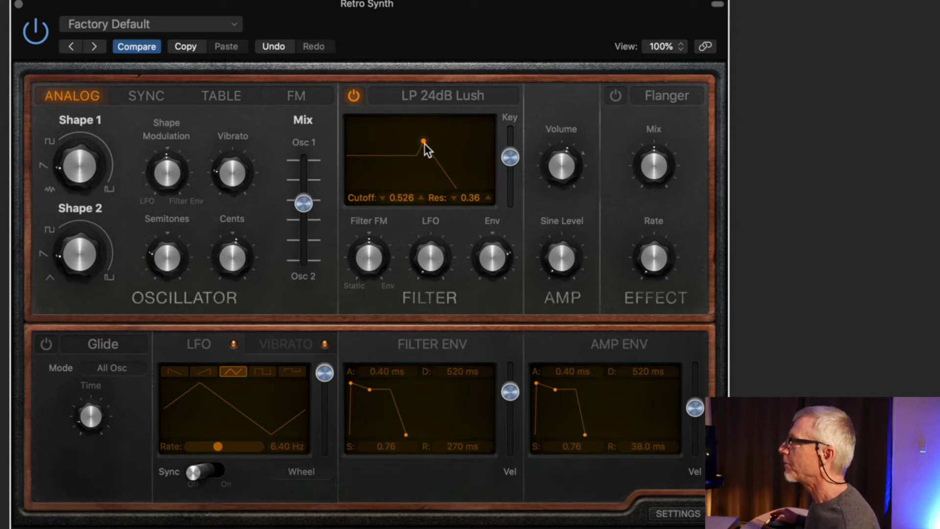
mouse_move(425, 145)
mouse_down()
mouse_move(424, 154)
mouse_move(424, 140)
mouse_up()
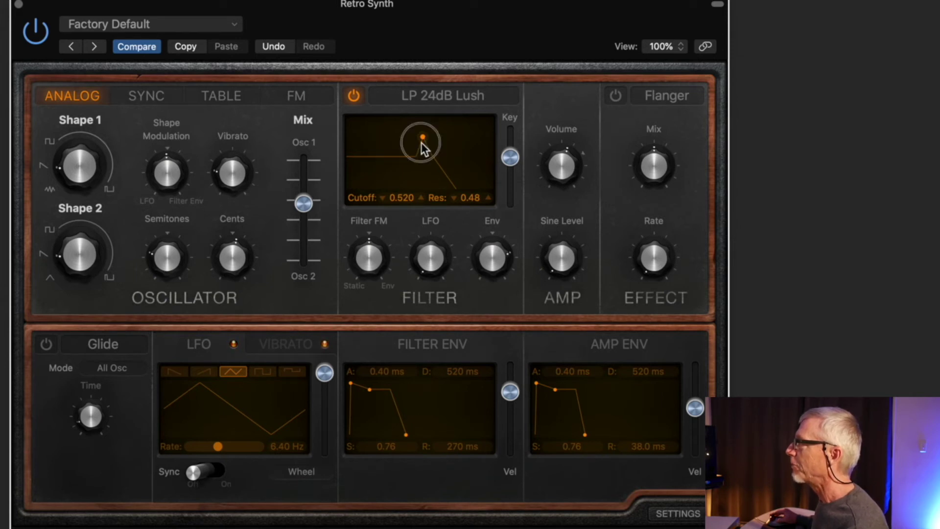
drag(422, 139, 426, 142)
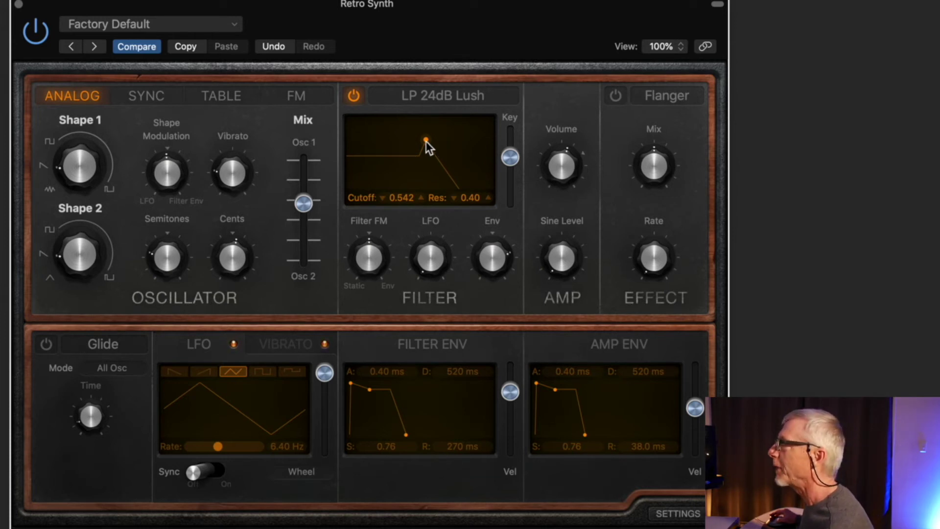
mouse_move(426, 141)
mouse_down()
mouse_move(392, 145)
mouse_move(447, 153)
mouse_move(389, 154)
mouse_move(448, 146)
mouse_move(419, 149)
mouse_up()
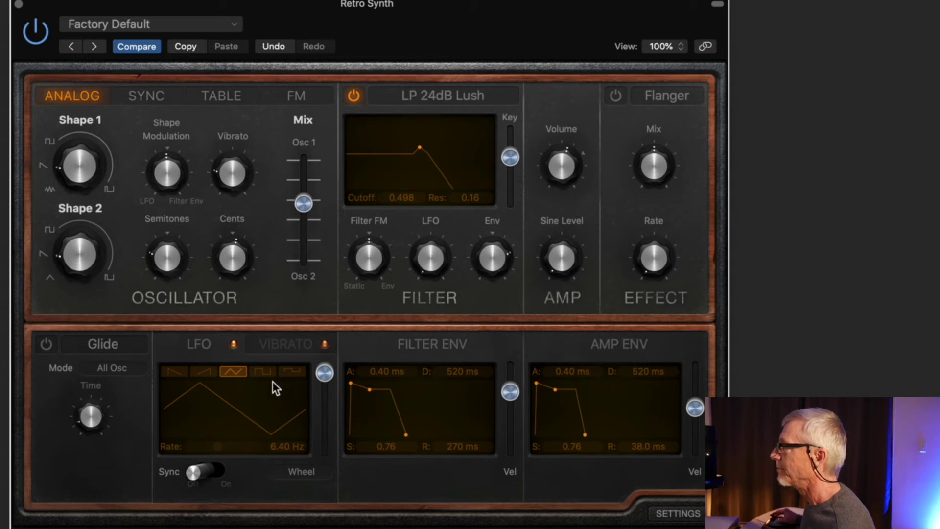
Lower the LFO's wheel amount slightly and set the LFO rate to 0.30 Hz.
mouse_move(326, 382)
drag(326, 382, 325, 400)
mouse_move(289, 441)
drag(224, 445, 202, 448)
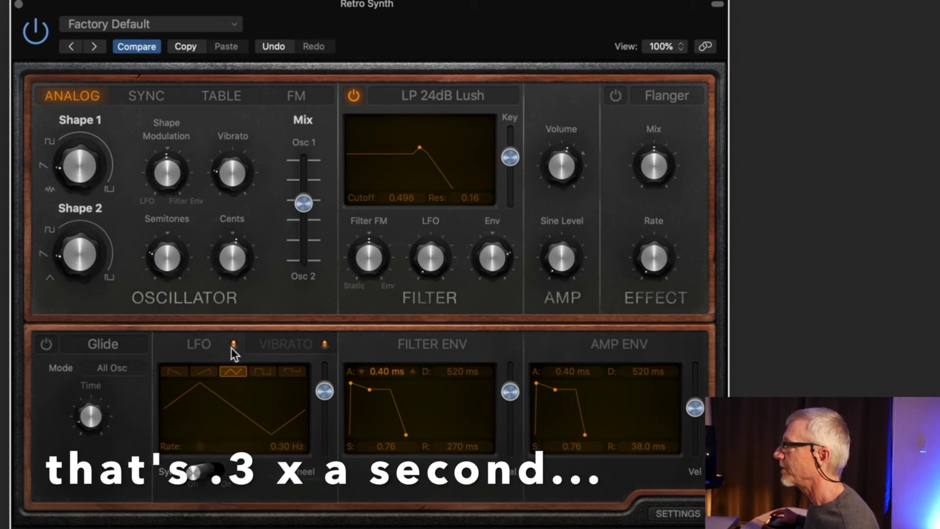
mouse_move(430, 258)
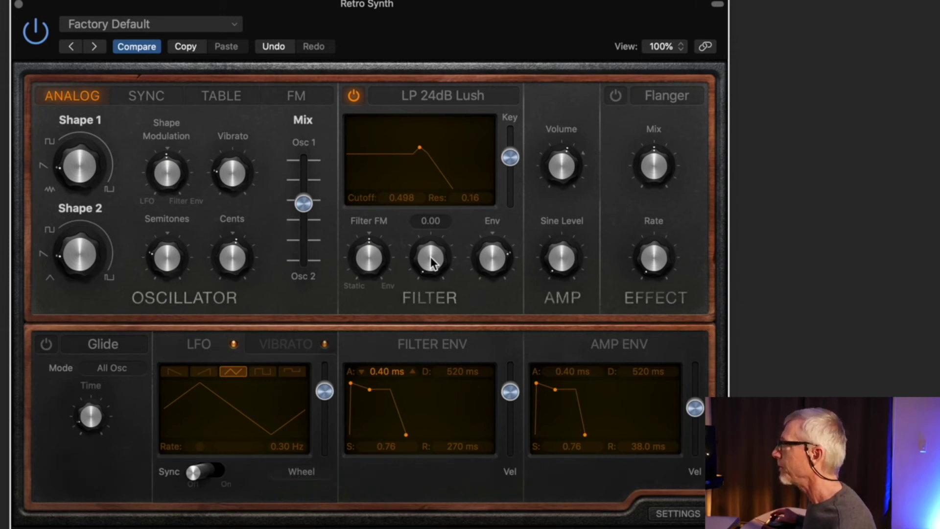
Raise the filter's LFO amount to about 0.61, and set the LFO to a tempo-synced square wave at a 1/8 rate.
drag(429, 260, 438, 187)
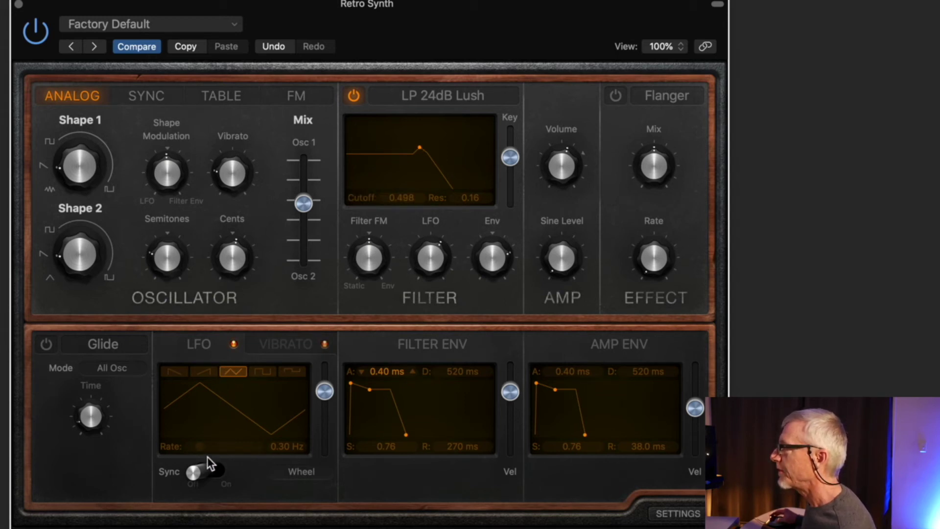
click(191, 472)
click(196, 474)
drag(196, 477, 236, 474)
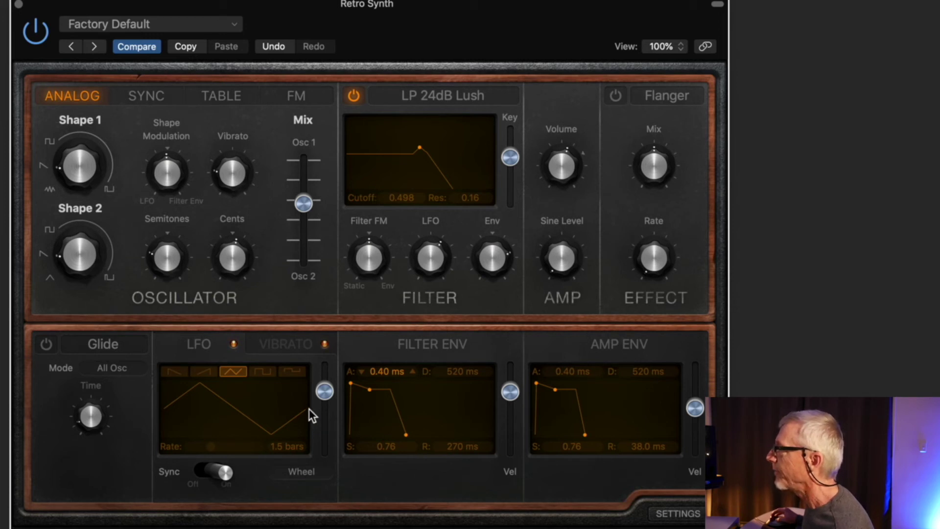
click(264, 372)
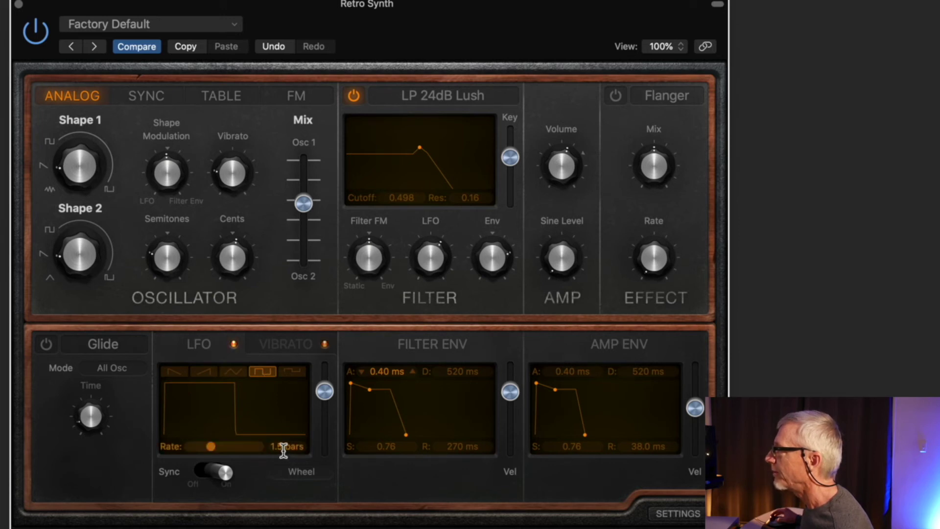
drag(216, 445, 236, 448)
Try the filter's LFO amount at 0.00, and raise it to its maximum.
mouse_move(436, 258)
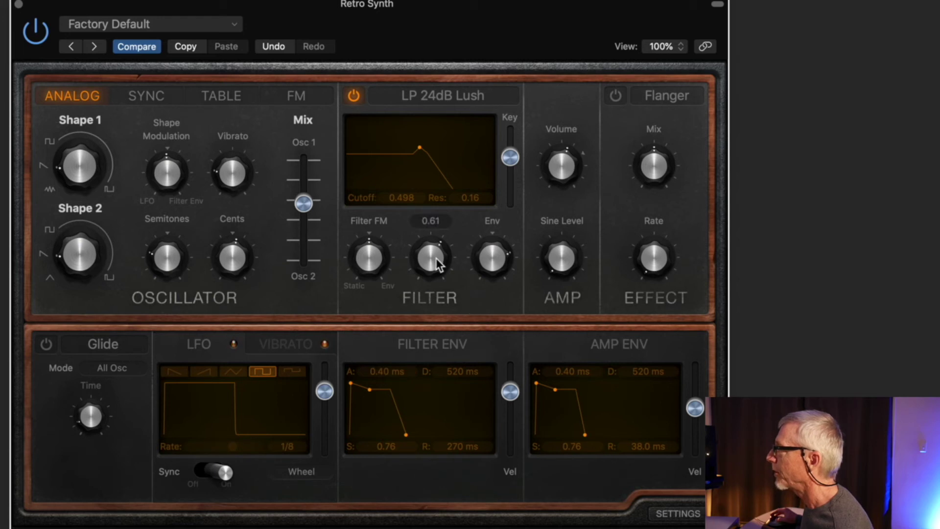
drag(436, 257, 416, 521)
mouse_move(424, 274)
drag(430, 267, 429, 266)
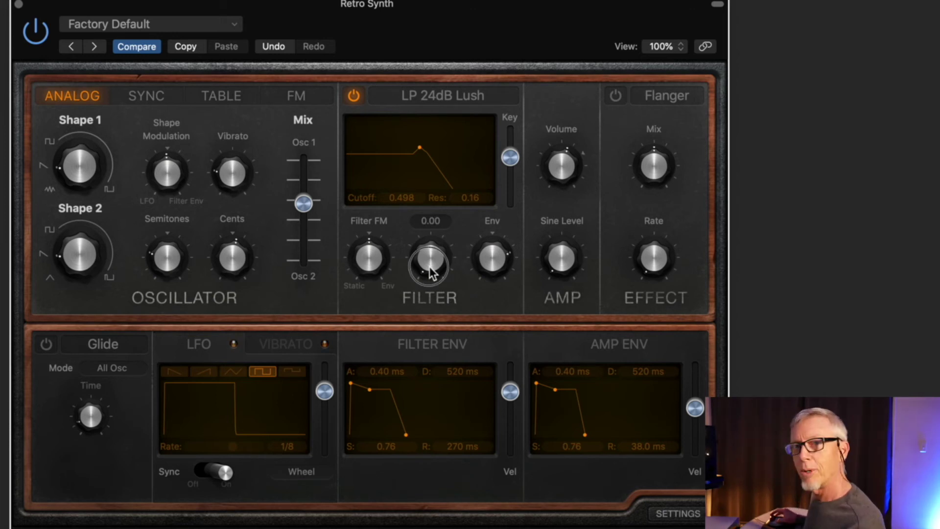
drag(431, 272, 451, 128)
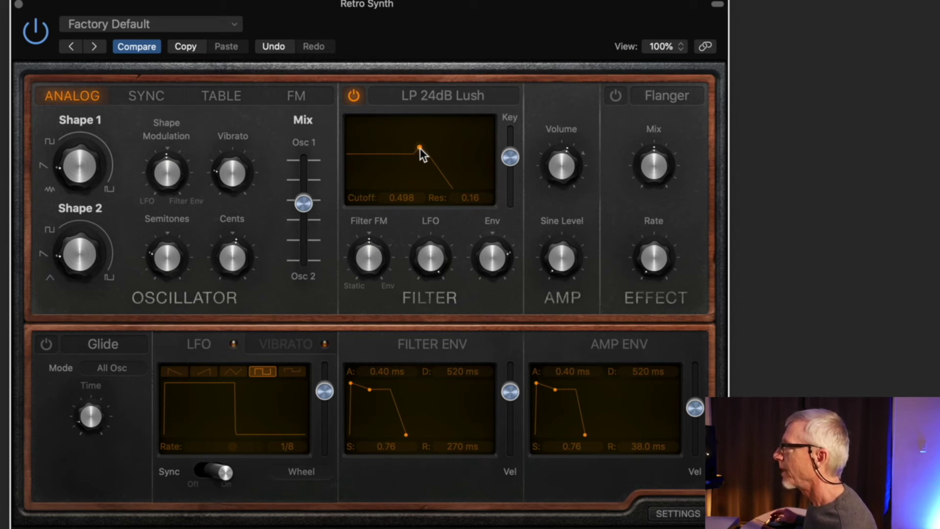
Lower the filter cutoff to about 0.350 and the resonance to 0.00.
drag(418, 149, 399, 155)
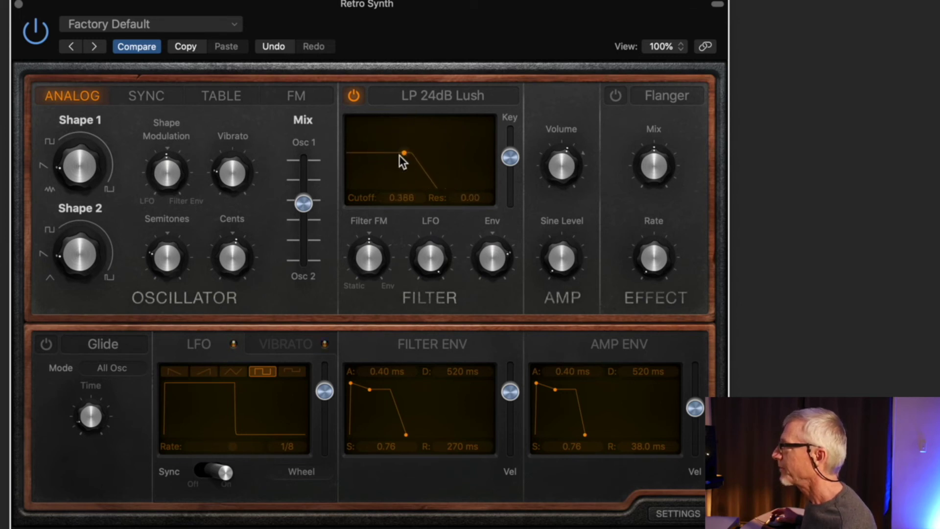
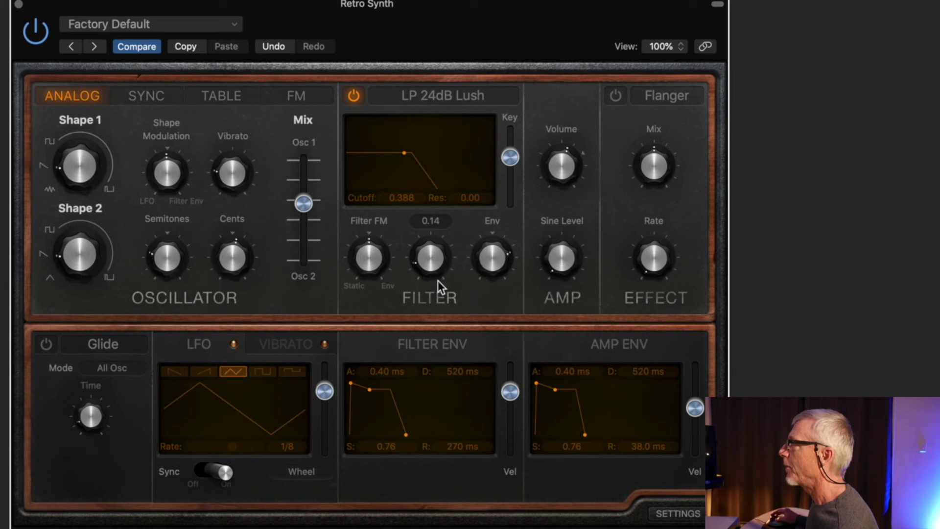
mouse_move(404, 157)
mouse_down()
mouse_move(406, 143)
mouse_move(400, 156)
mouse_up()
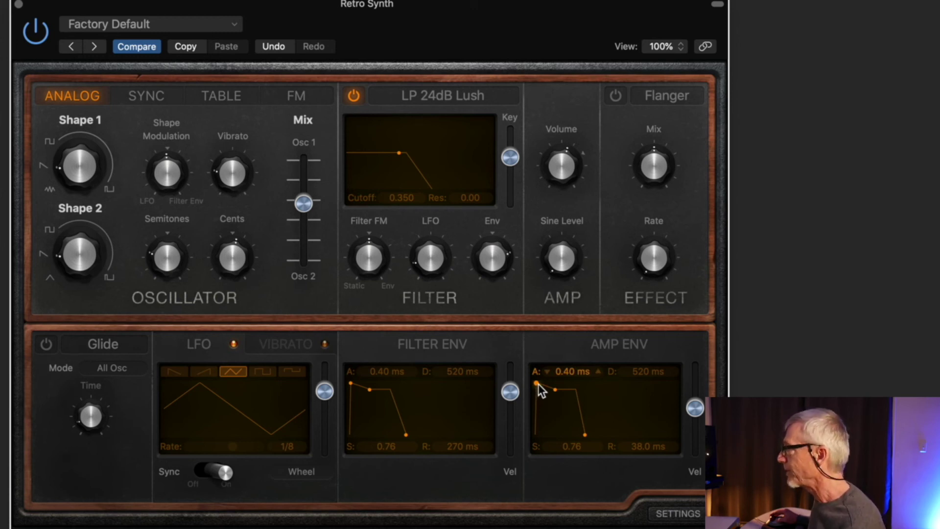
Shape the amp envelope with a 0.00 ms attack, a decay of about 95 ms and a sustain of about 0.25.
drag(539, 383, 523, 394)
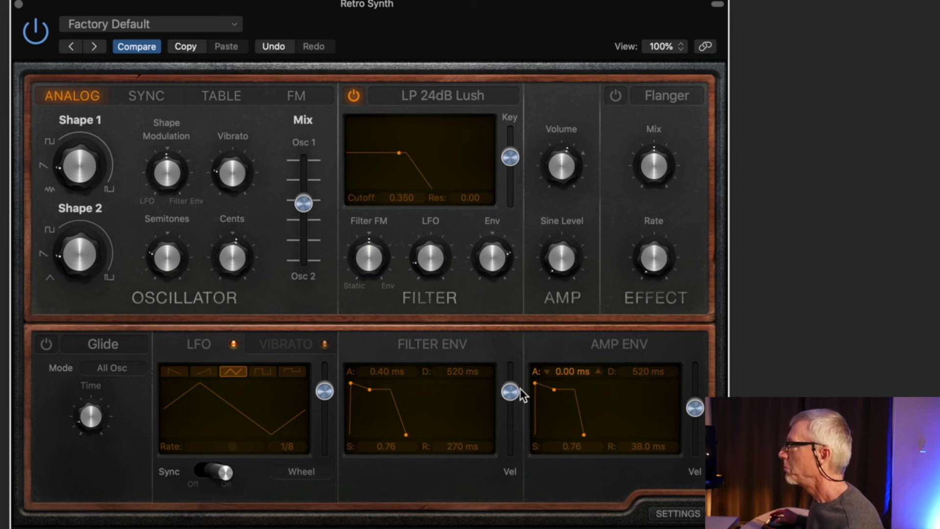
click(554, 391)
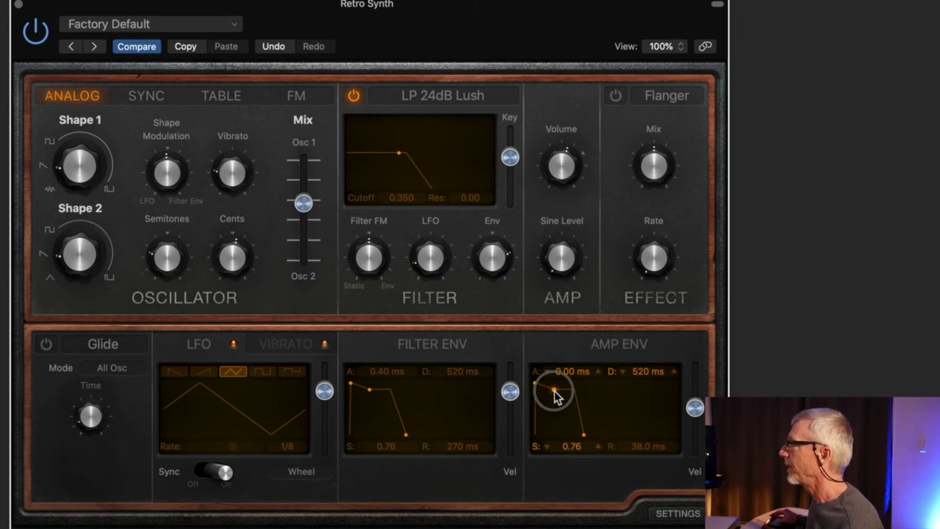
drag(555, 390, 553, 406)
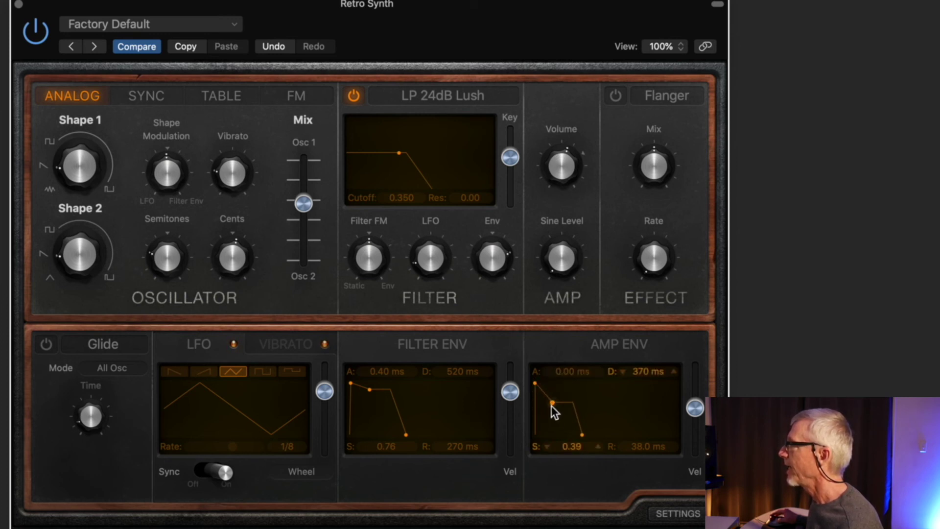
mouse_move(552, 404)
mouse_down()
mouse_move(559, 405)
mouse_move(546, 412)
mouse_up()
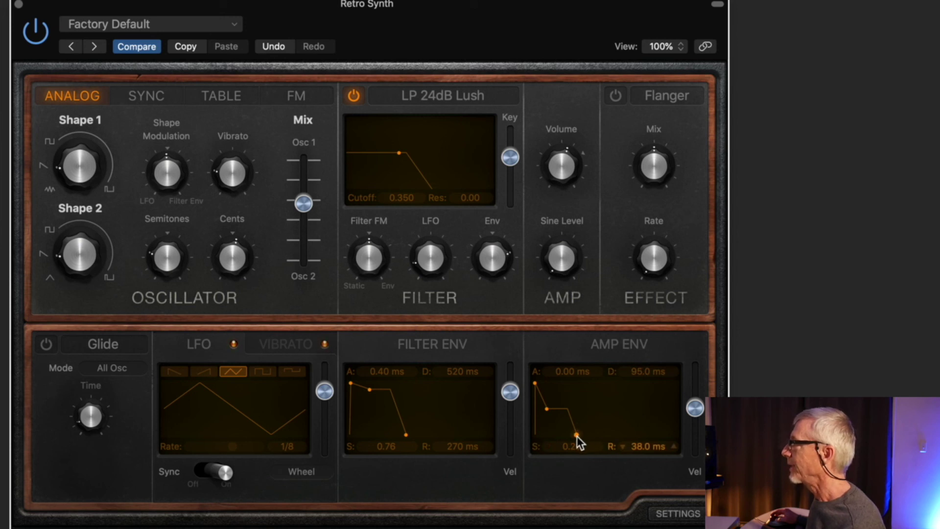
Try a 4200 ms amp envelope release, settling on a decay of about 110 ms, sustain of 0.58 and release of 120 ms.
drag(577, 435, 600, 439)
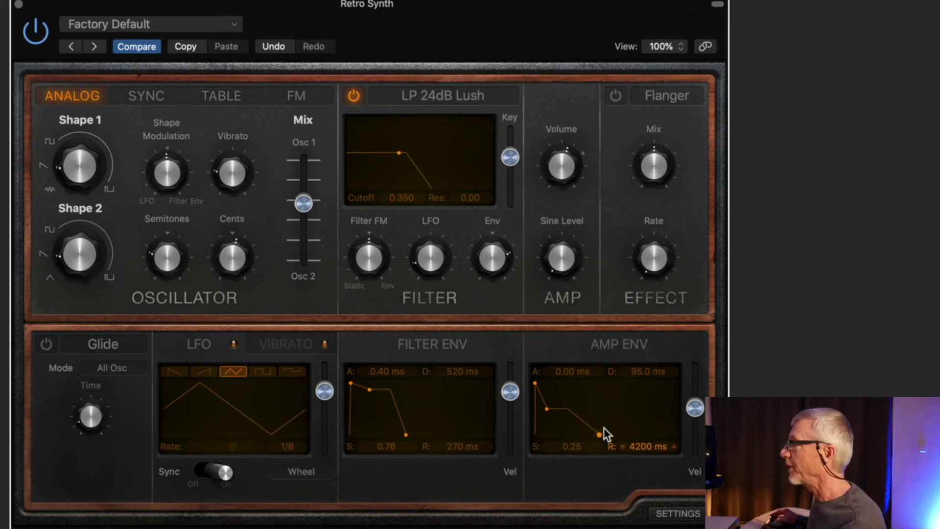
drag(548, 409, 550, 398)
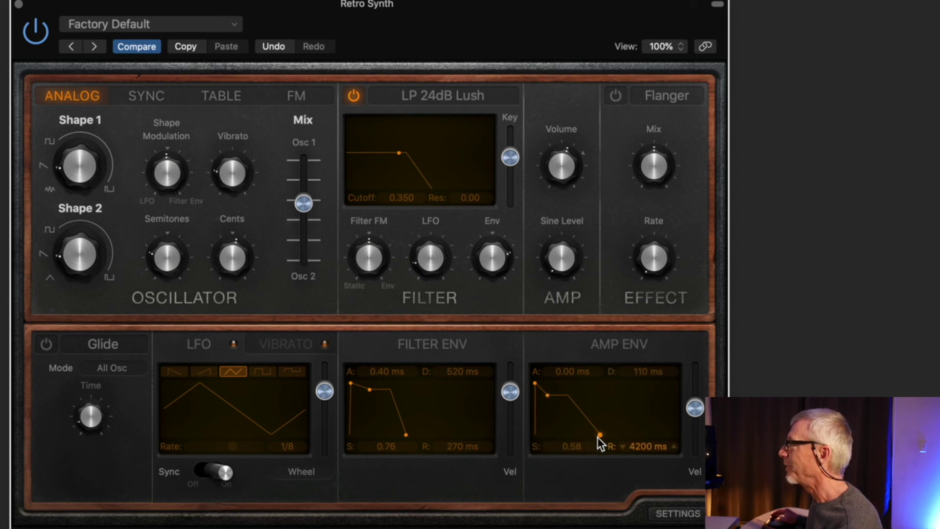
drag(598, 436, 577, 439)
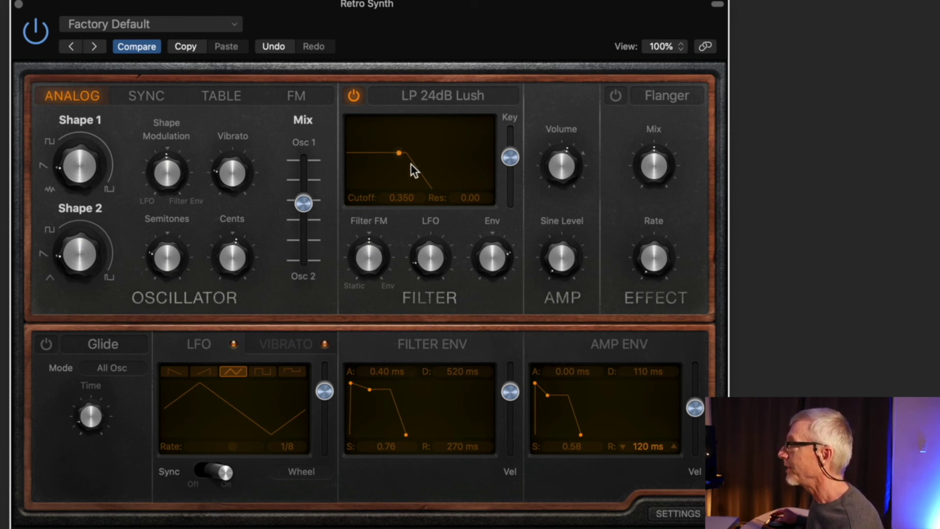
Set the filter cutoff to about 0.368 with resonance 0.34, and its envelope to 0.00 ms attack, 280 ms decay and 0.35 sustain.
drag(399, 151, 401, 141)
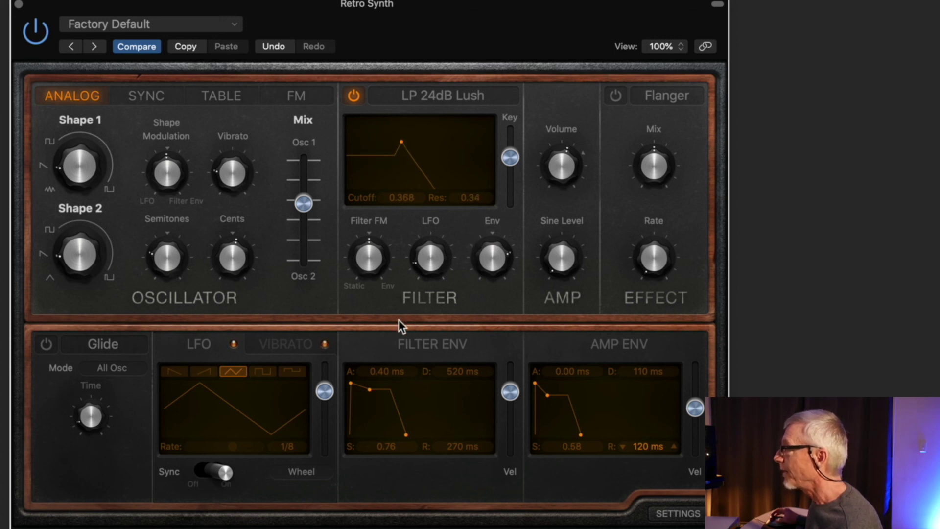
drag(351, 383, 343, 386)
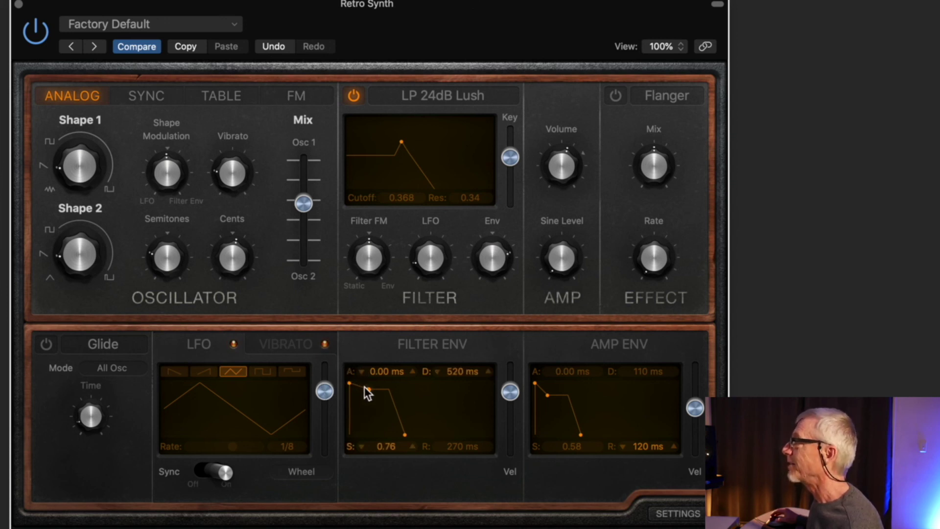
drag(368, 390, 366, 403)
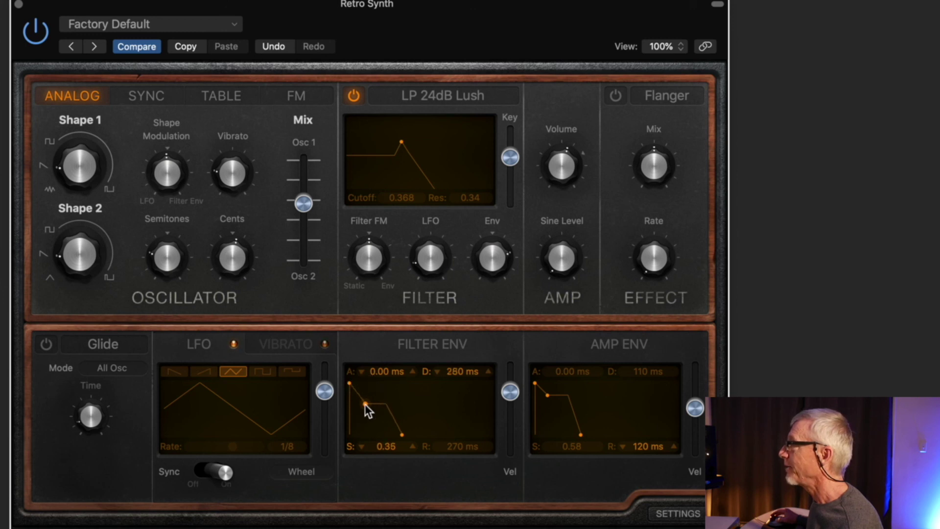
Adjust the filter's envelope amount to about 0.57.
mouse_move(492, 254)
click(492, 260)
mouse_move(491, 260)
mouse_down()
mouse_move(497, 278)
mouse_move(496, 256)
mouse_up()
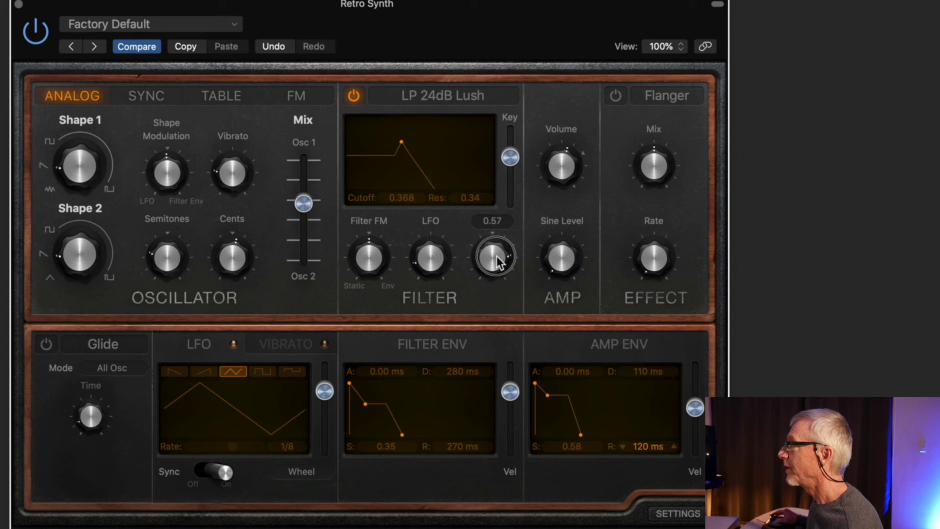